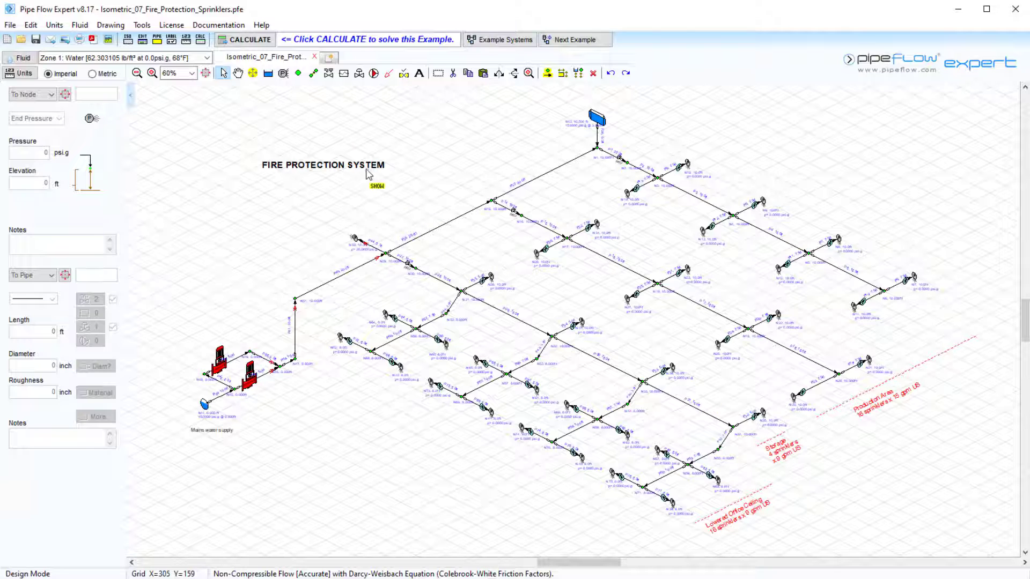
Calculate the sprinkler network, solved in 3 iterations with 1 warning in the Results Log.
click(252, 40)
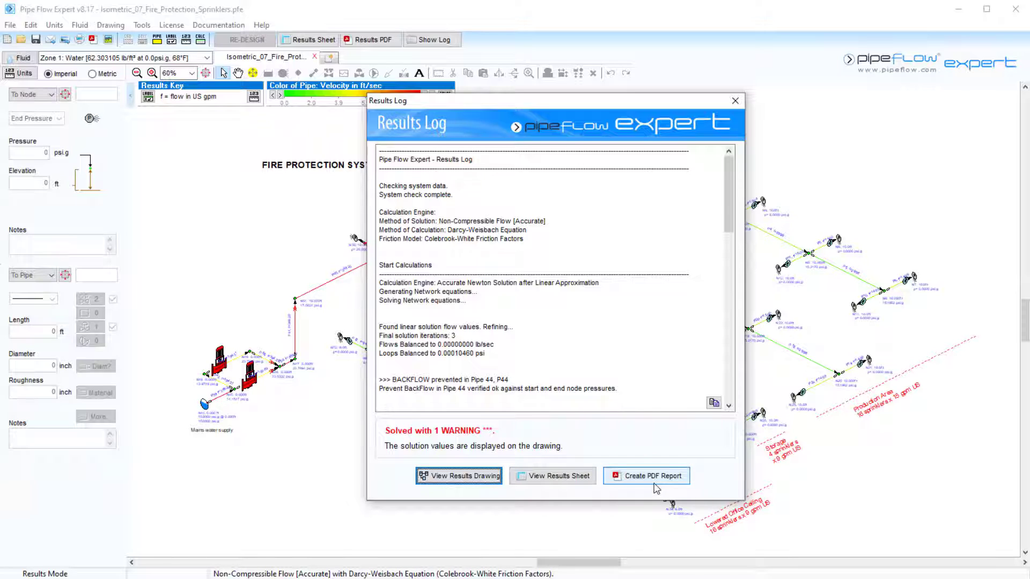
Display the solved results on the sprinkler drawing, zoomed in and panned across the network.
click(440, 479)
scroll(505, 356, up, 4)
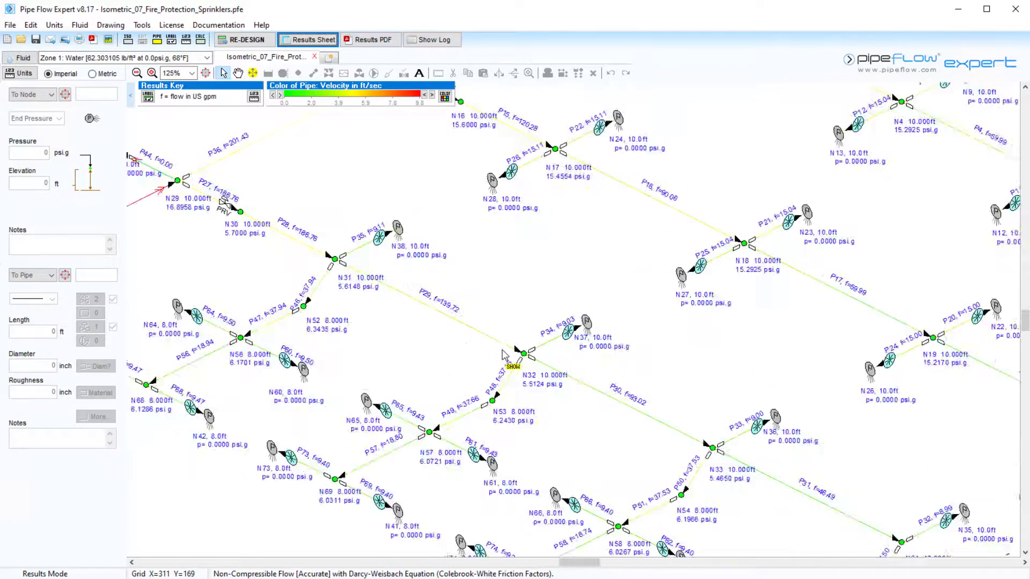
drag(515, 287, 638, 224)
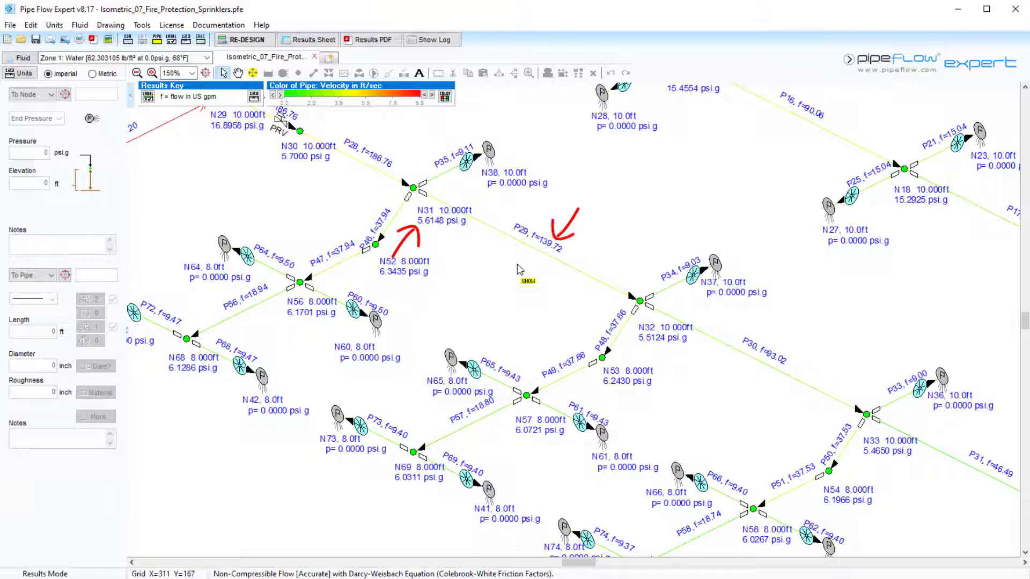
Label pipes with dP (Total Pressure Drop) instead of flow rate.
click(171, 40)
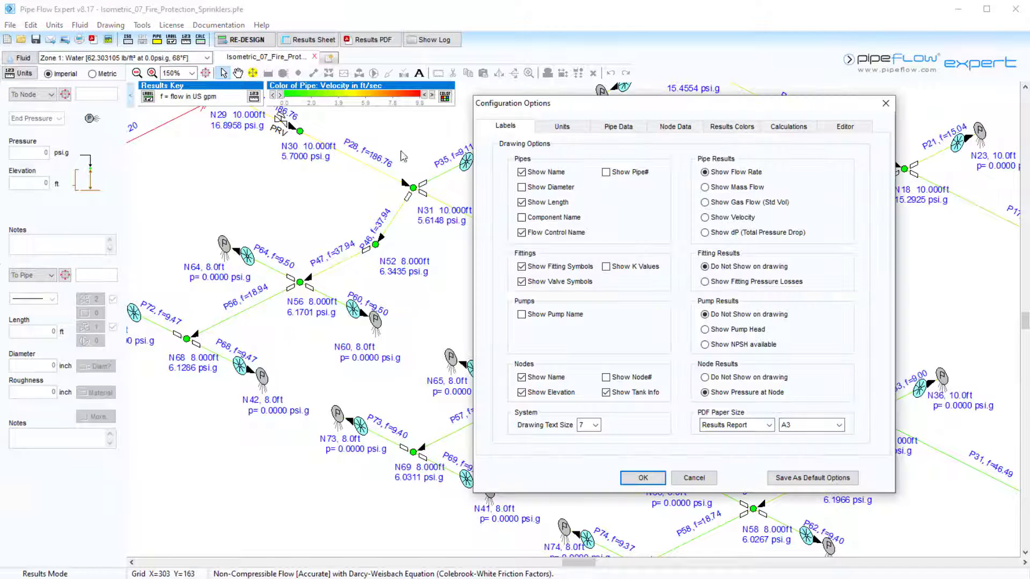
click(706, 233)
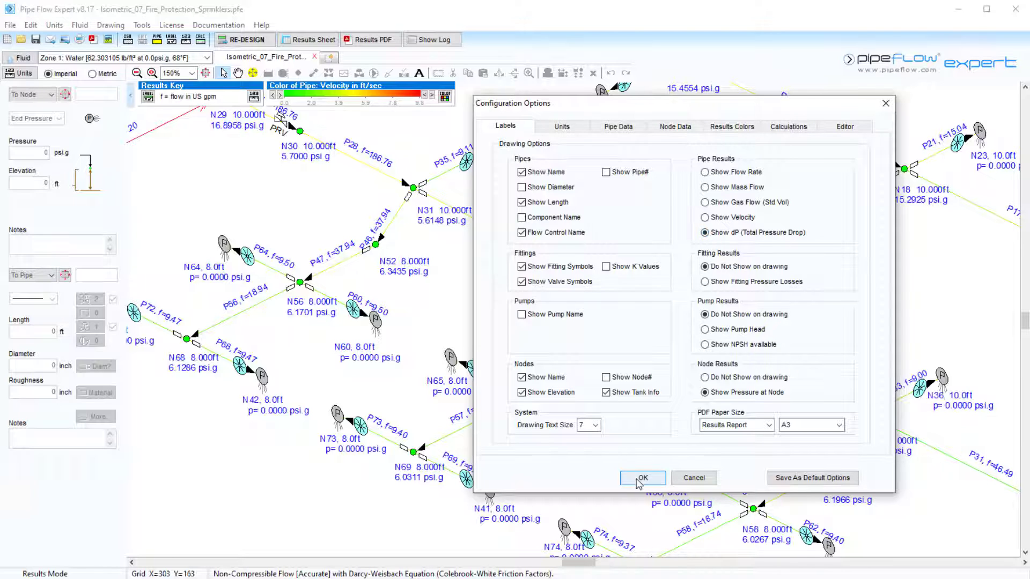
click(641, 479)
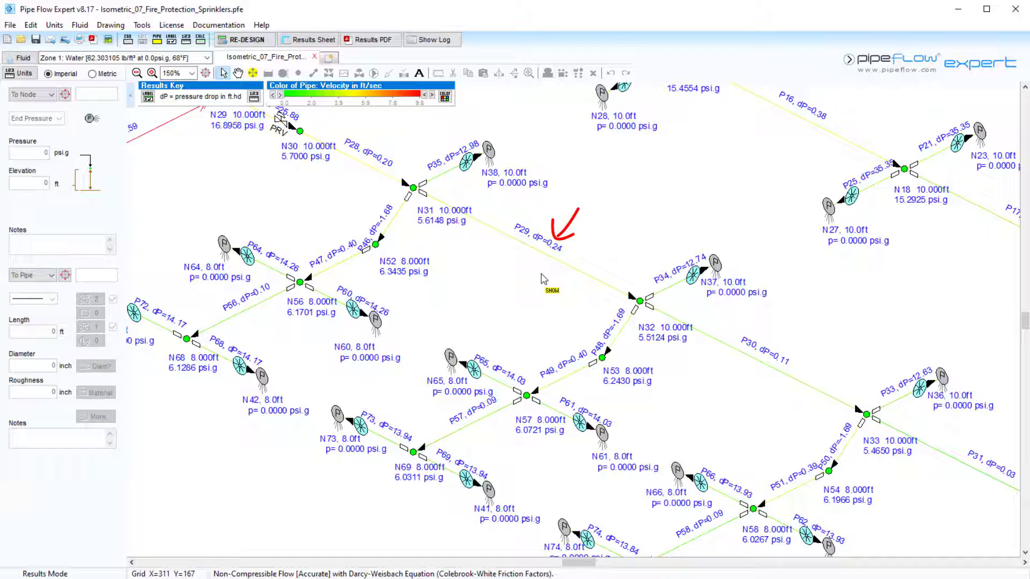
Inspect Pipe P29's results popup, then zoom toward the pumps near the mains water supply.
scroll(542, 281, down, 4)
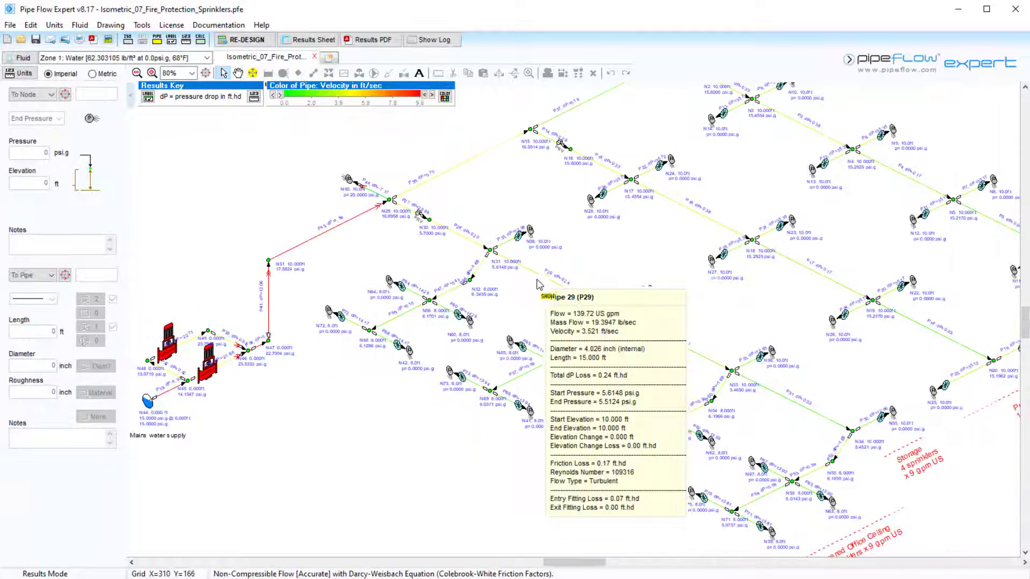
scroll(338, 352, up, 1)
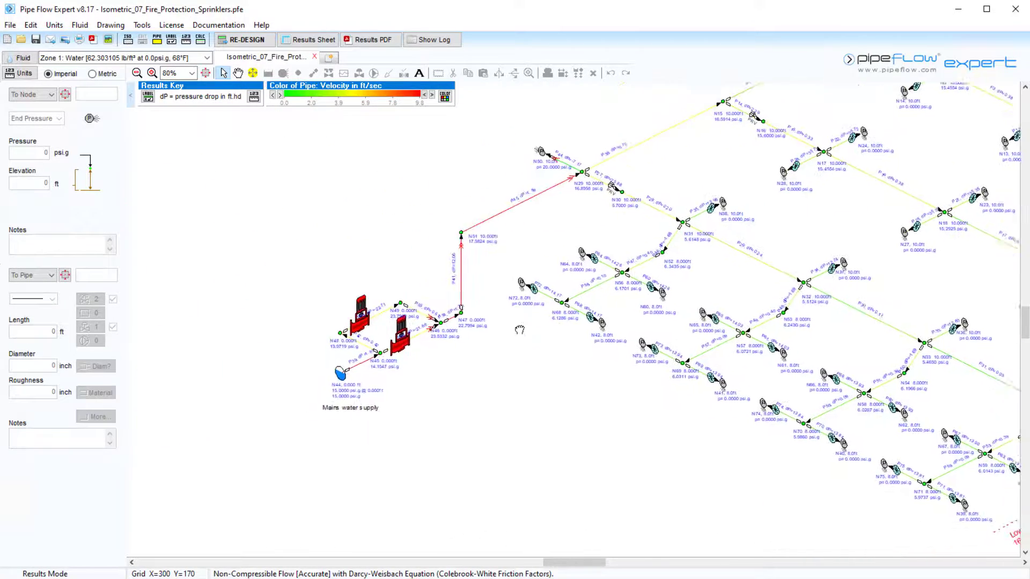
scroll(451, 350, up, 3)
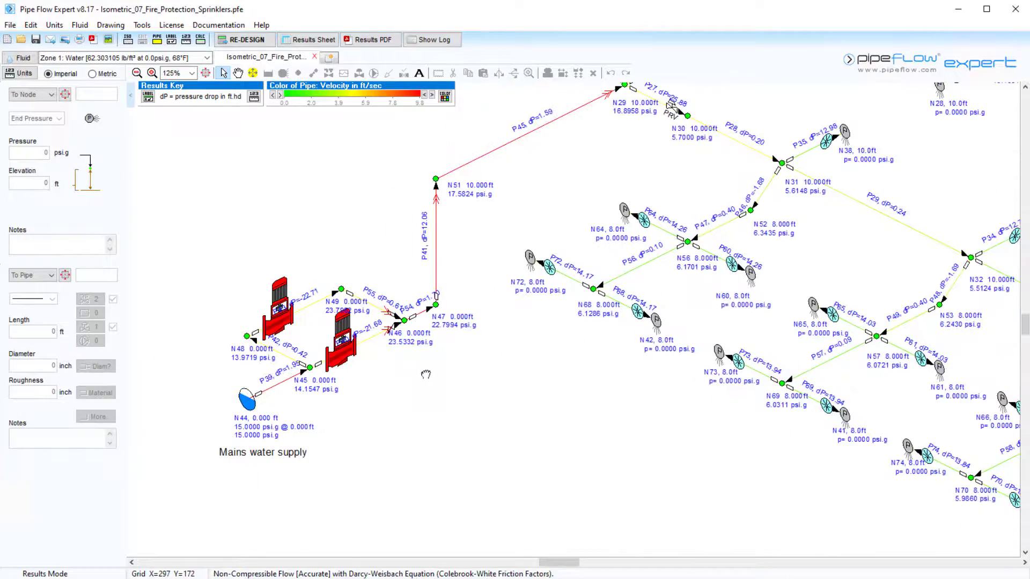
mouse_move(431, 315)
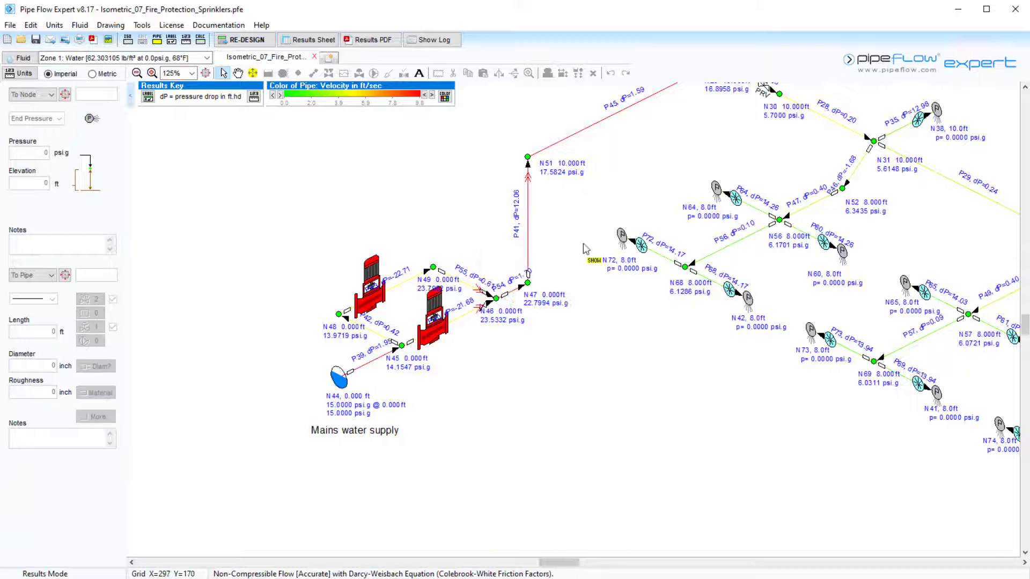
Colour the fitted network by Node: Pressure (0–23.8 psi.g), then select Pipe: Flow Rate colouring.
click(207, 75)
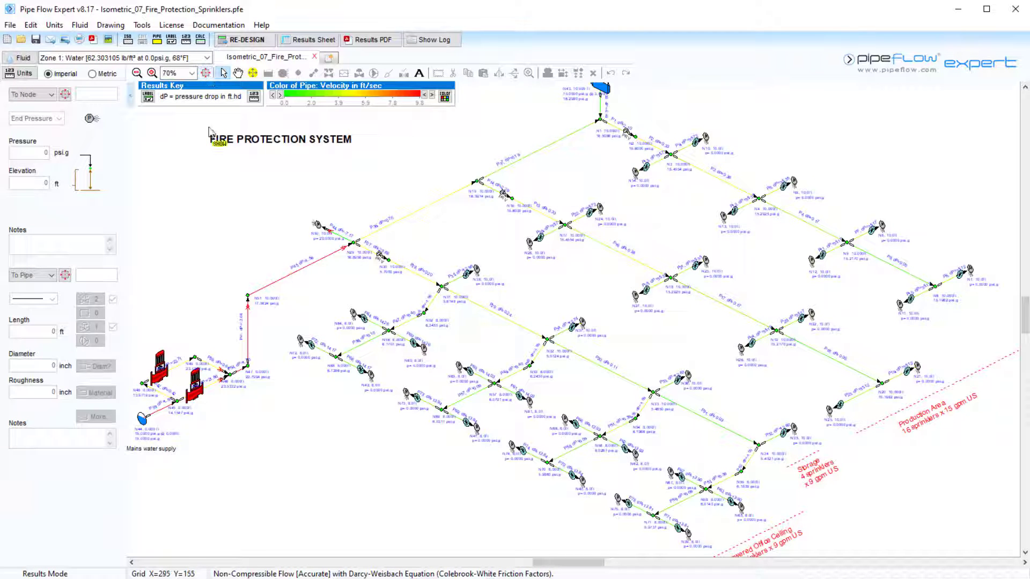
click(445, 97)
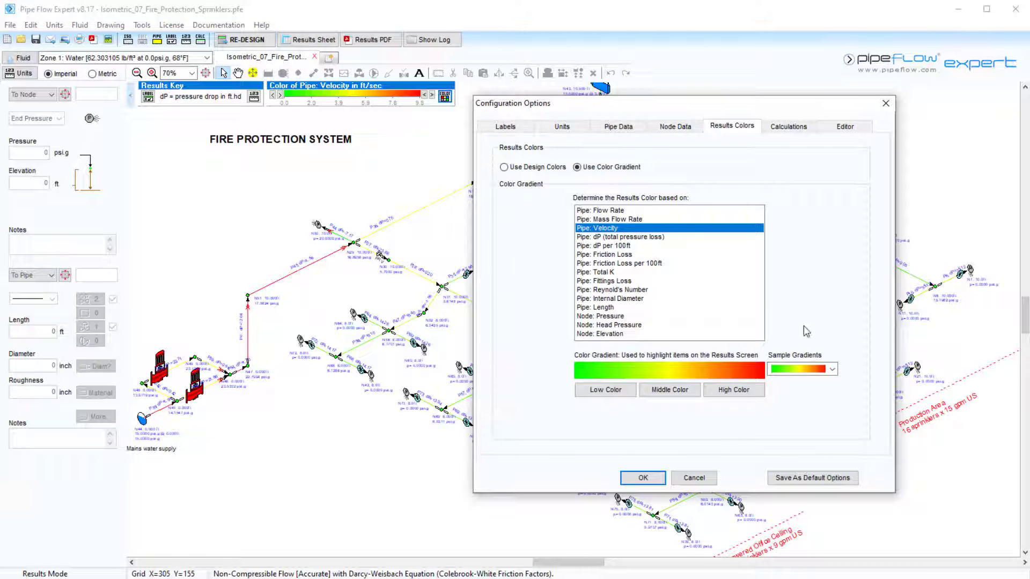
click(616, 316)
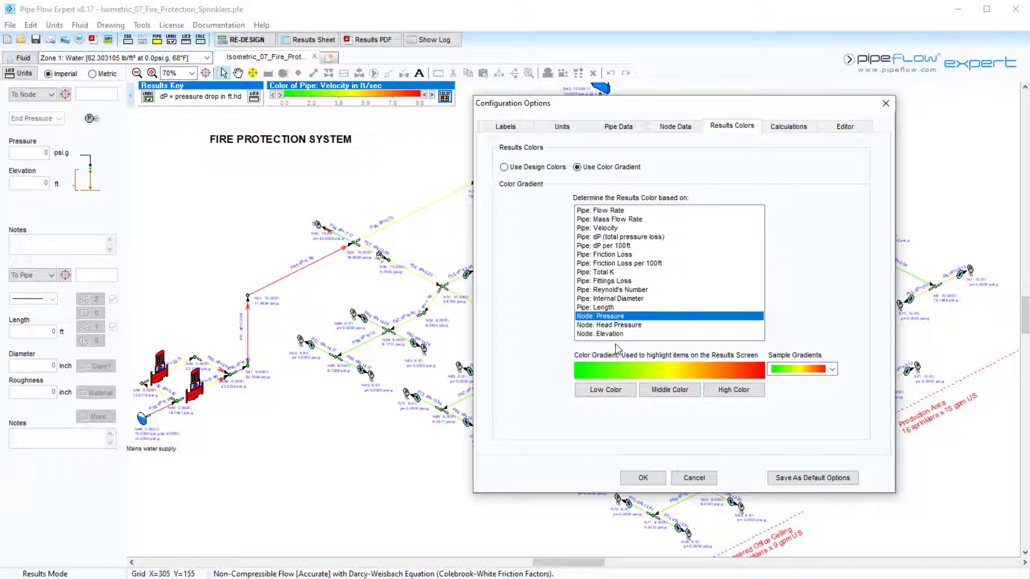
click(642, 478)
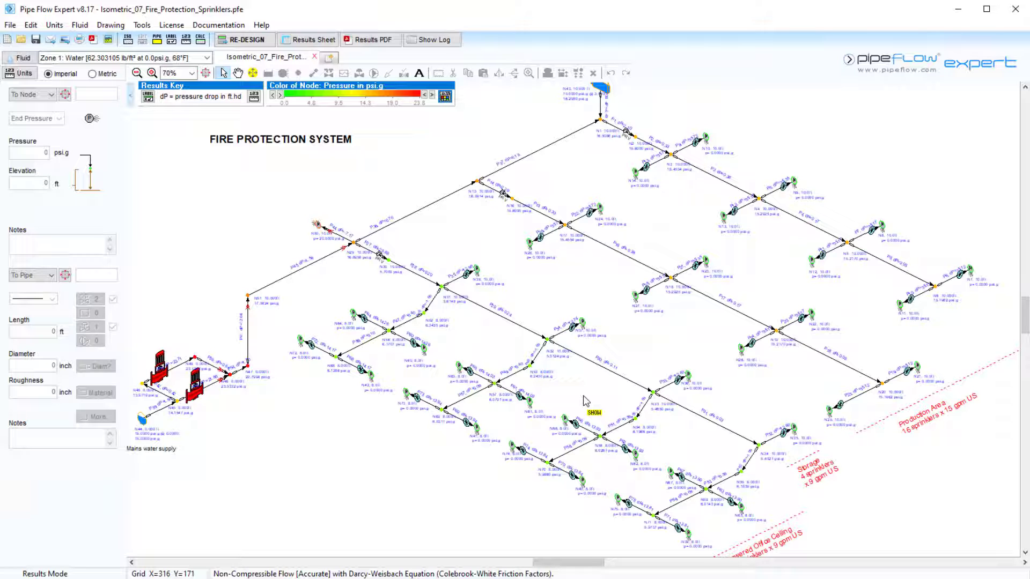
click(445, 97)
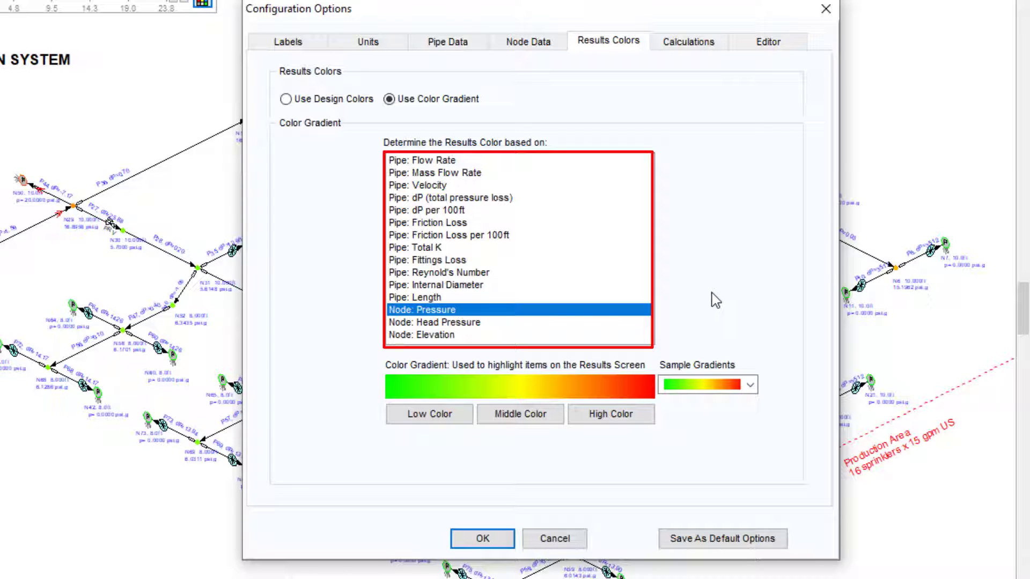
click(549, 161)
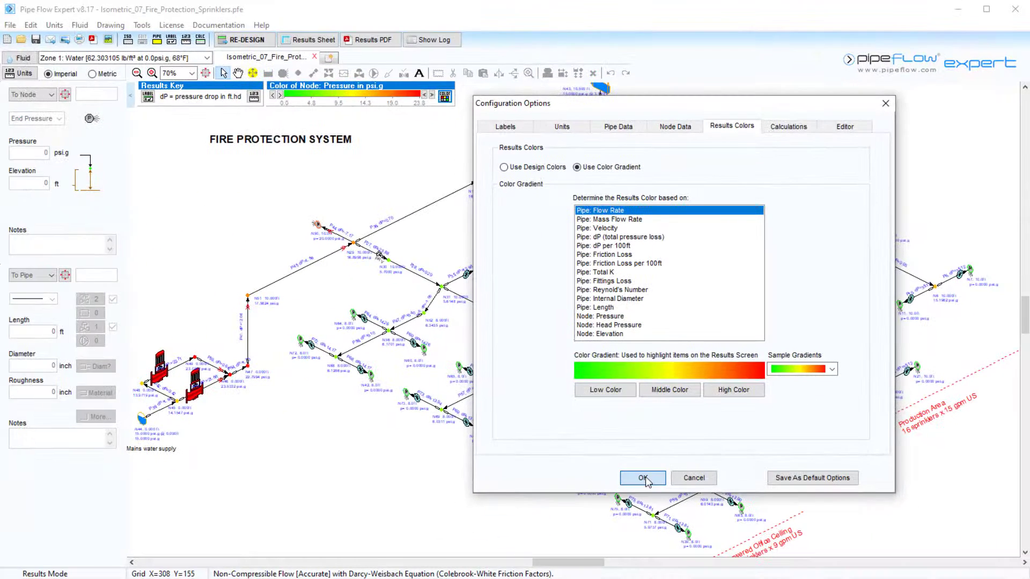
Apply flow-rate pipe colouring (0–388.2 US gpm) and zoom to Pipe 24, showing 15.00 US gpm.
click(533, 519)
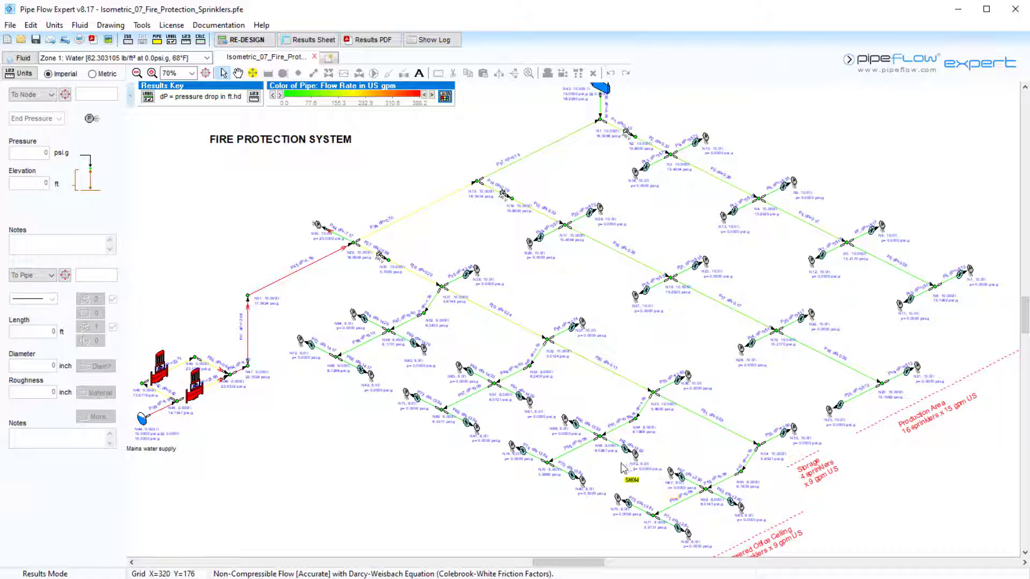
click(51, 275)
drag(55, 322, 56, 363)
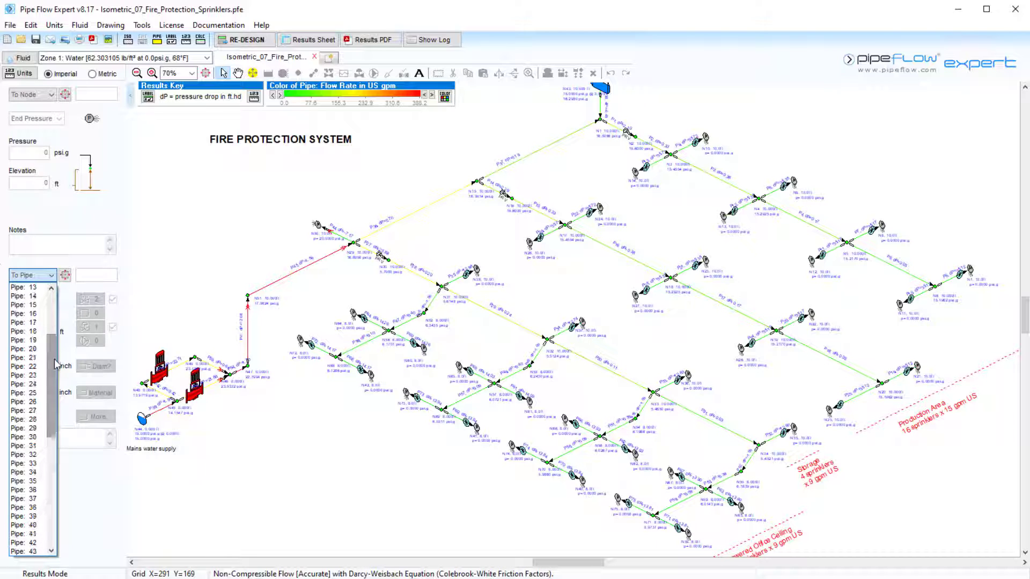
click(24, 384)
click(65, 276)
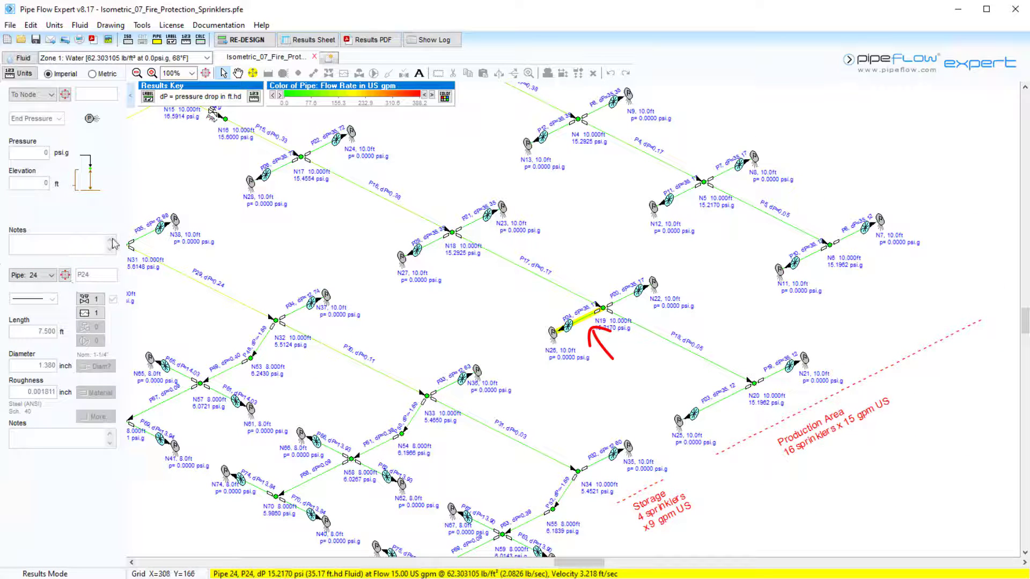
Show the Pipe Fittings results table, locate P1's through tee, and export results to Excel.
click(314, 41)
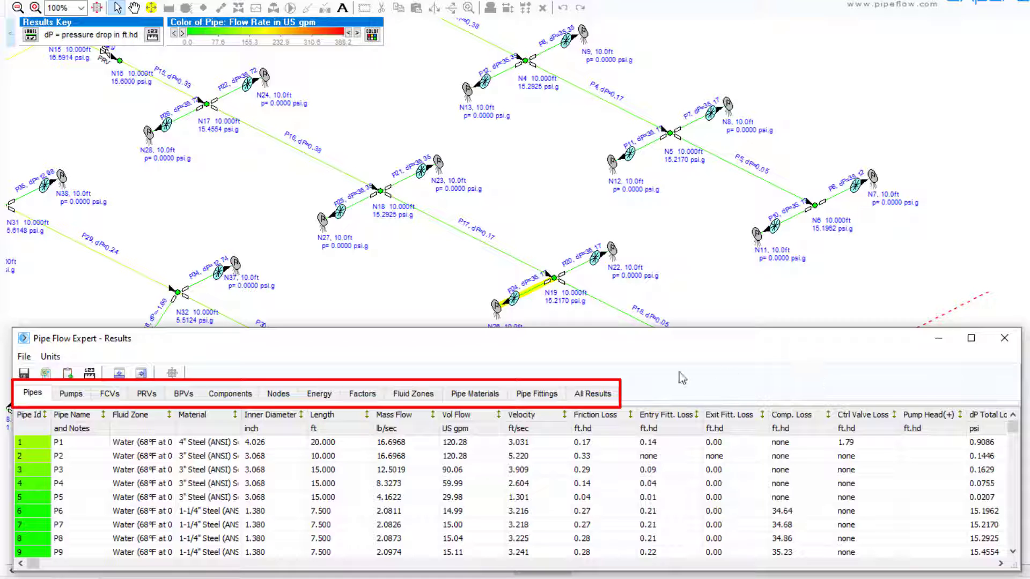
click(552, 401)
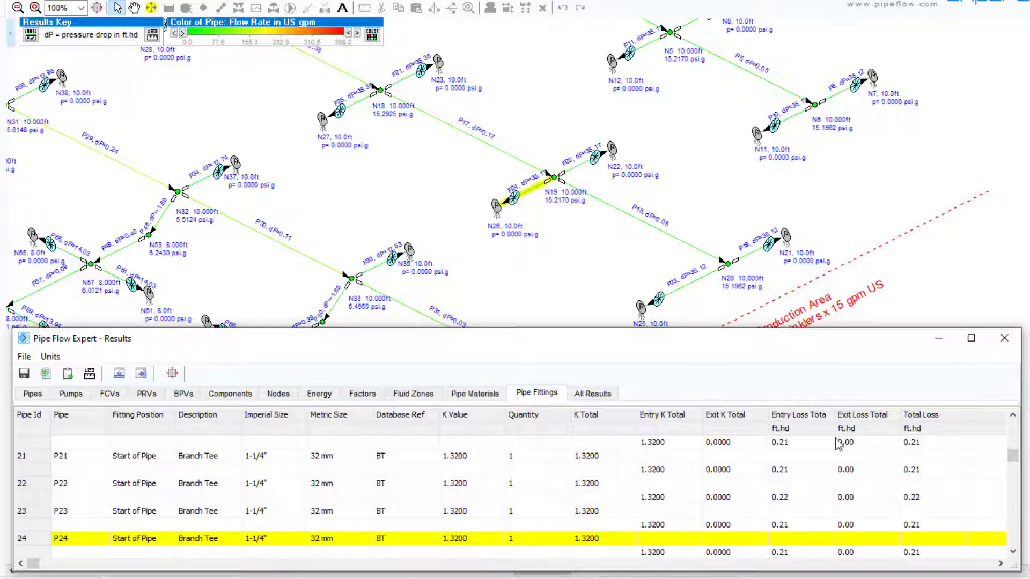
drag(1011, 458, 1012, 427)
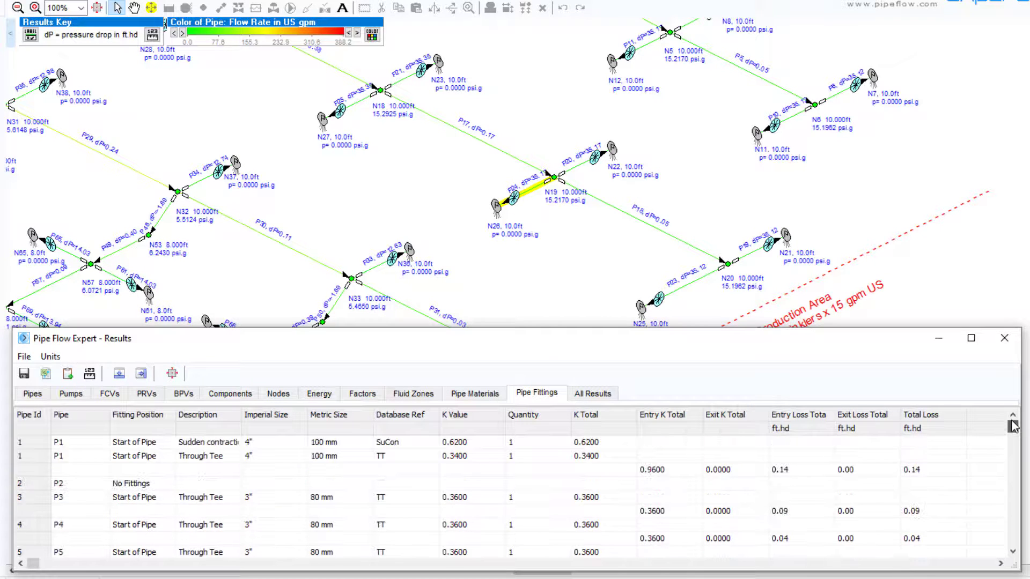
click(231, 457)
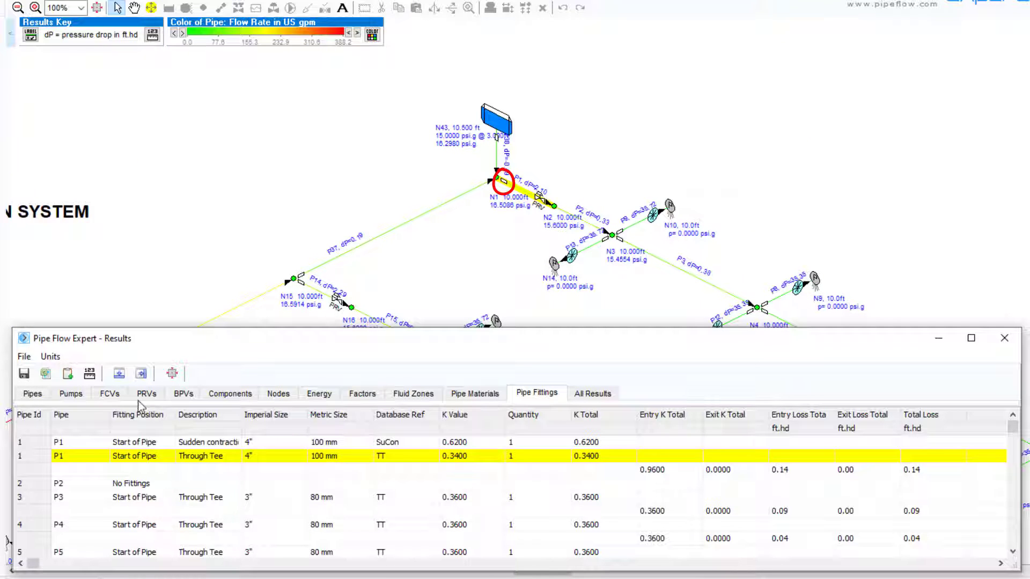
click(53, 374)
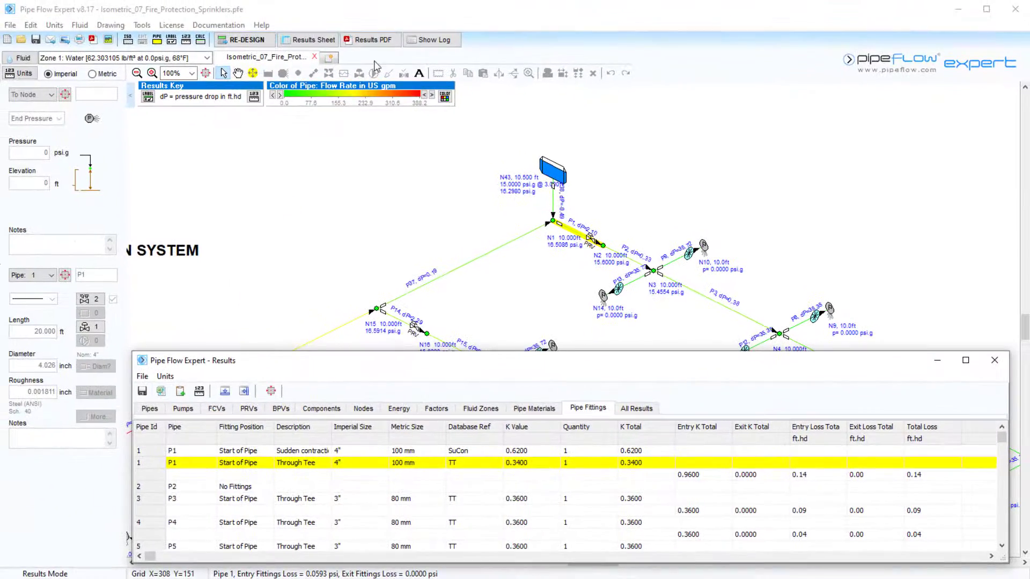
Check the PDF report's company, project and engineer details, keeping A3 paper size.
click(370, 41)
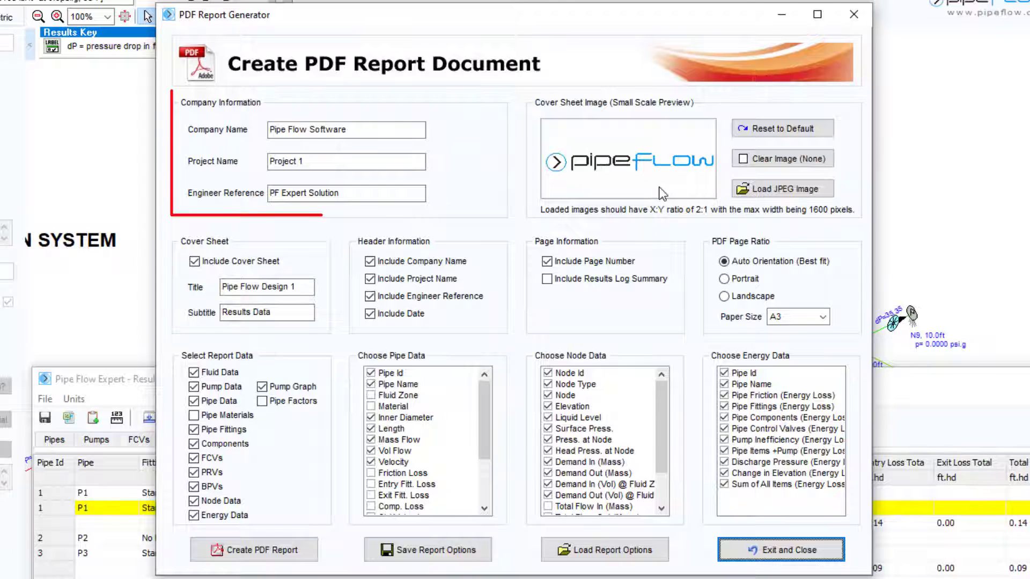
click(413, 131)
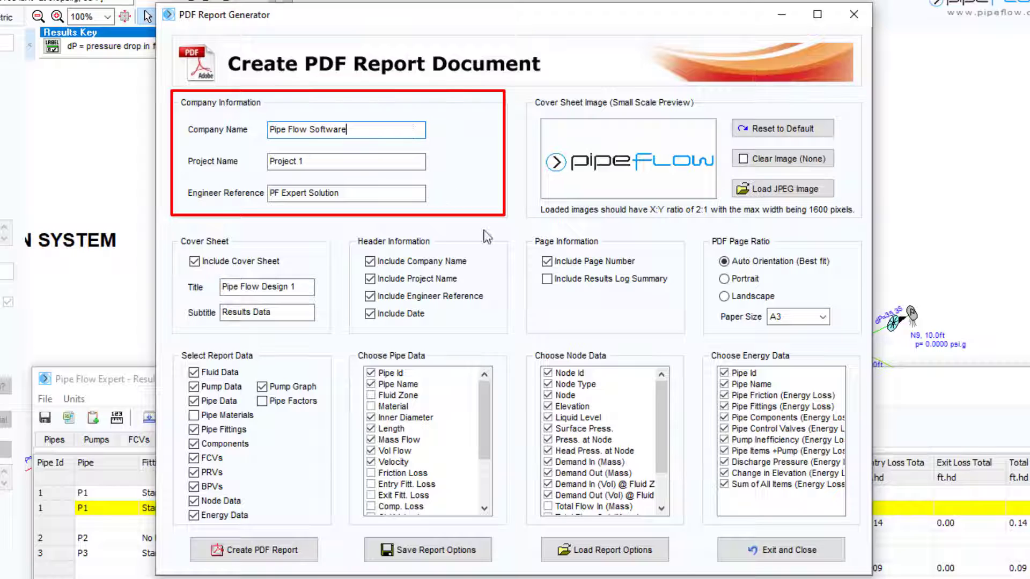
click(417, 162)
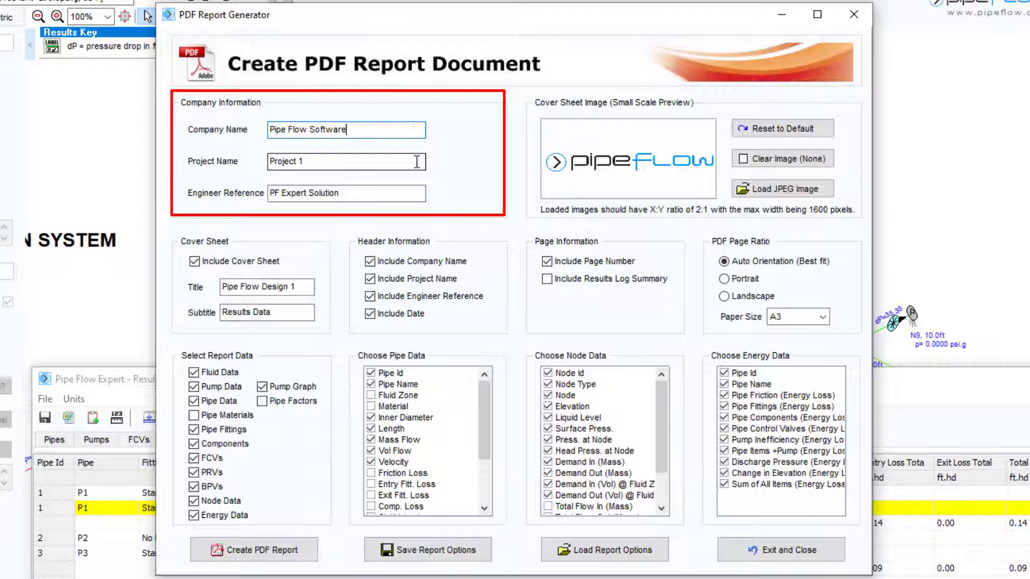
click(422, 199)
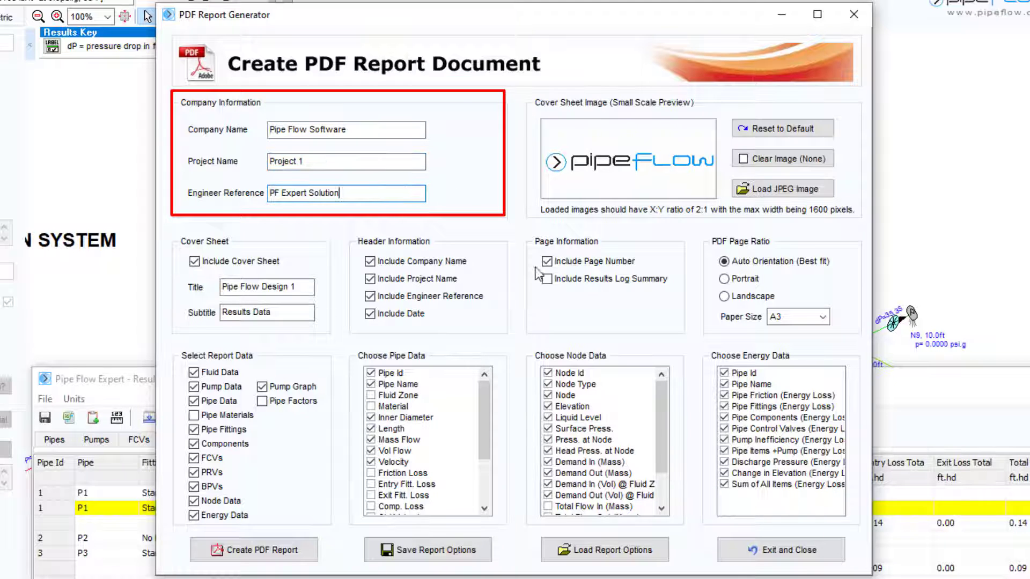
click(822, 317)
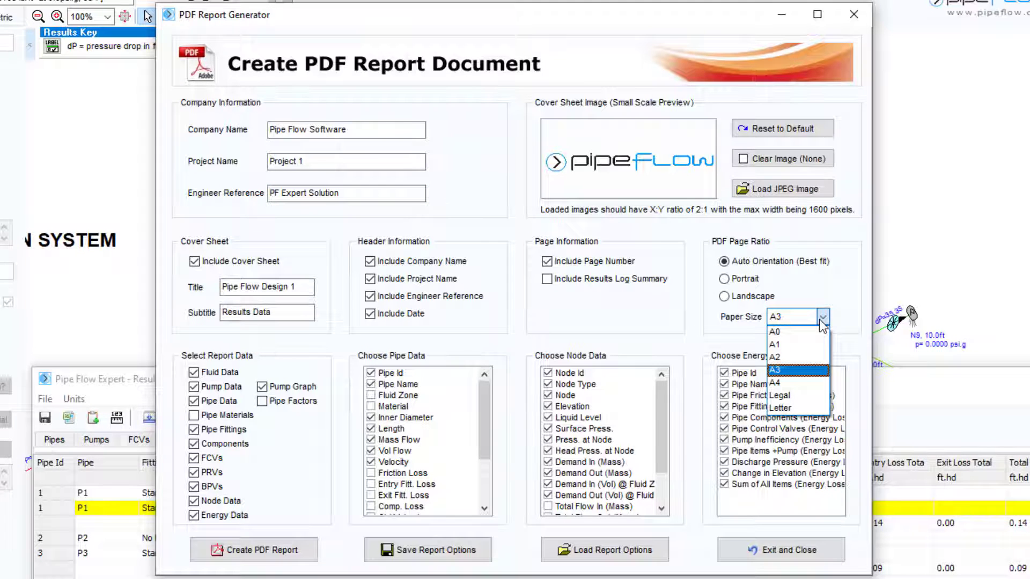
click(821, 319)
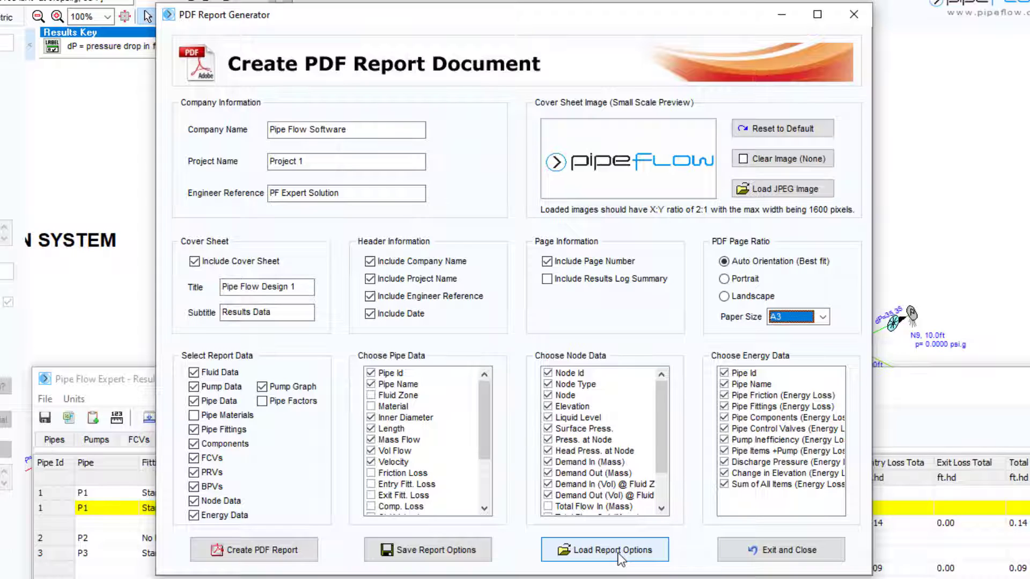
Create the Pipe Flow Design 1 PDF report and scroll to the pump curve on page 6.
click(282, 555)
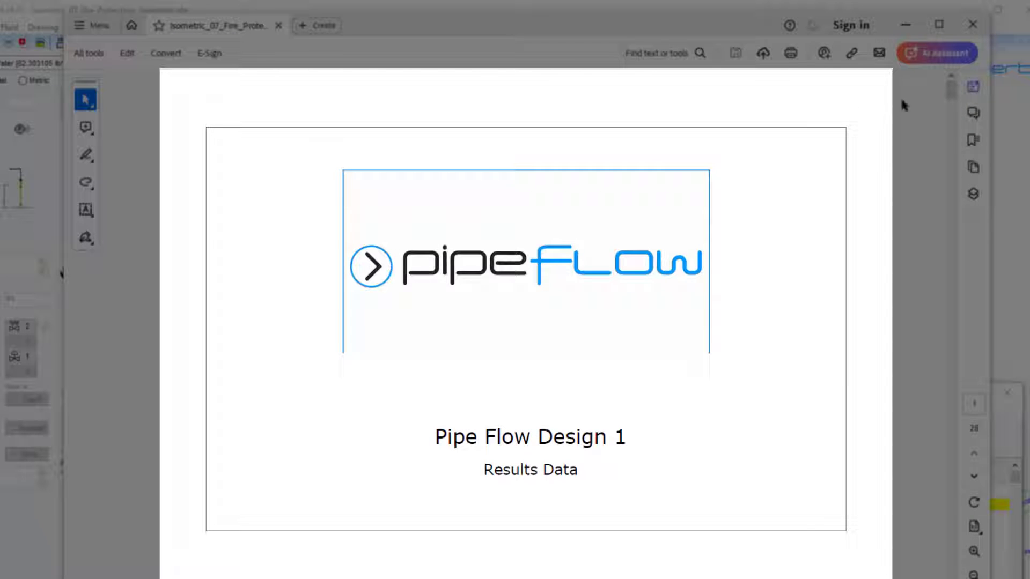
drag(951, 93, 996, 185)
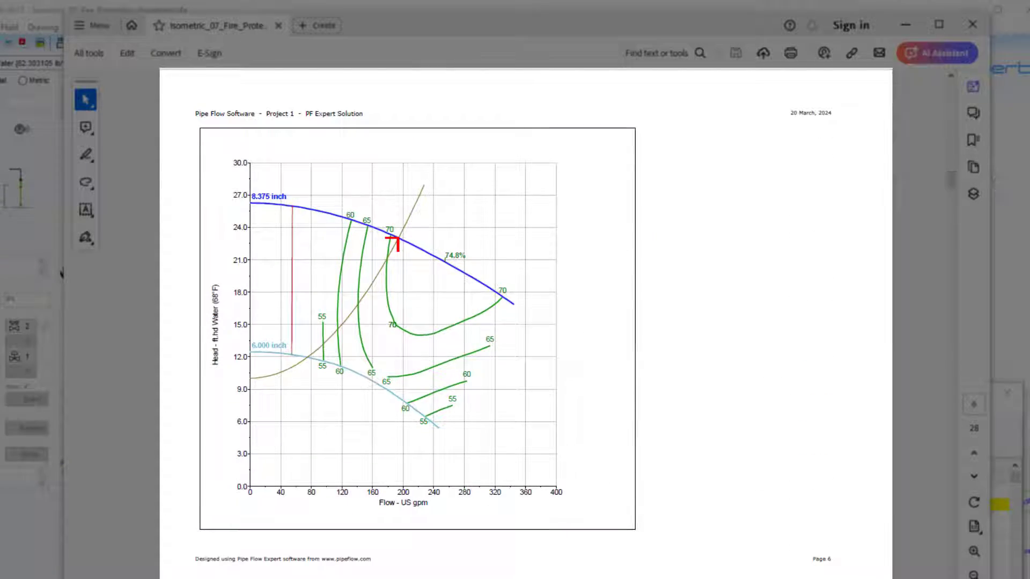